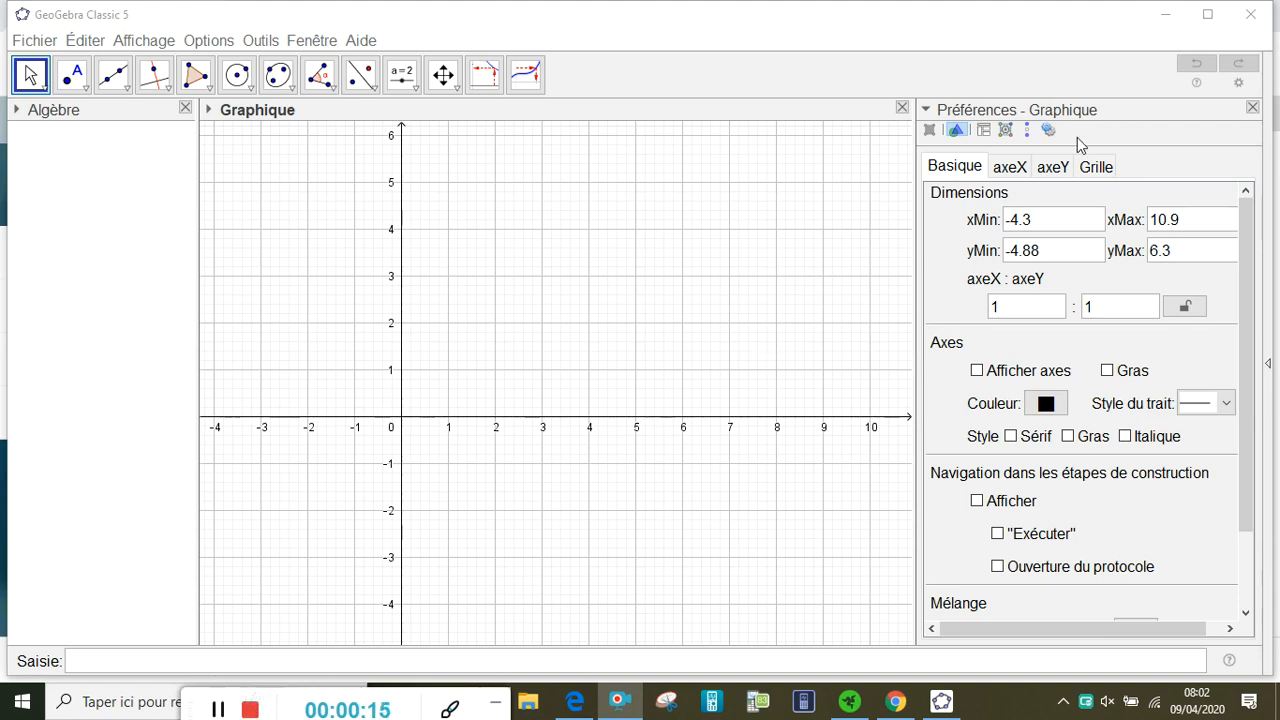
Maximize the window and show the Calcul formel view with its first row ready for entry
left_click(1207, 15)
left_click(1210, 18)
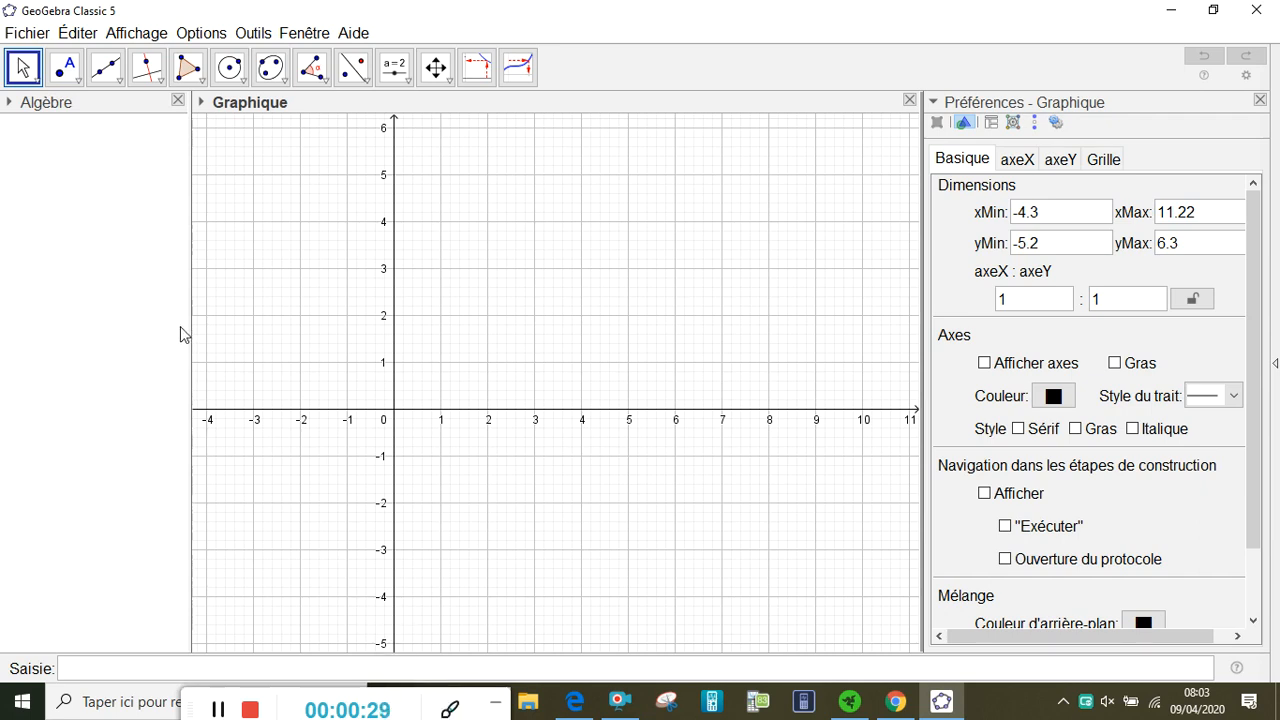
left_click(137, 35)
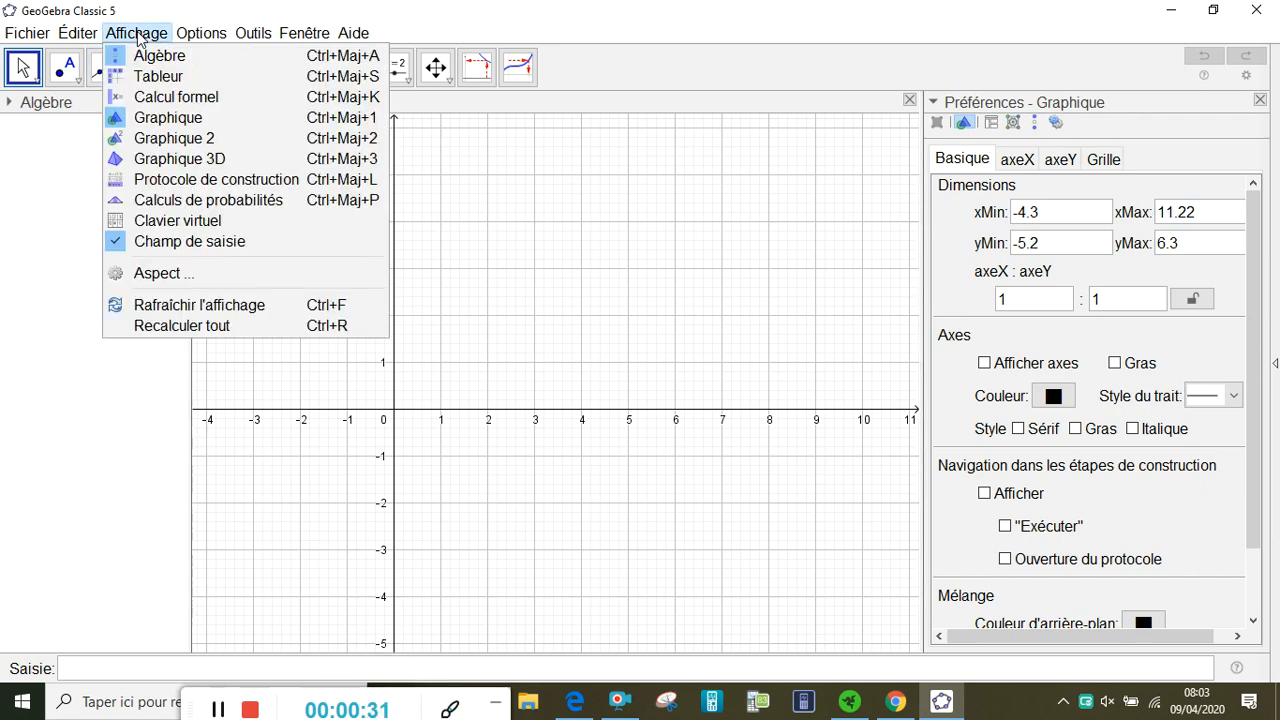
left_click(137, 97)
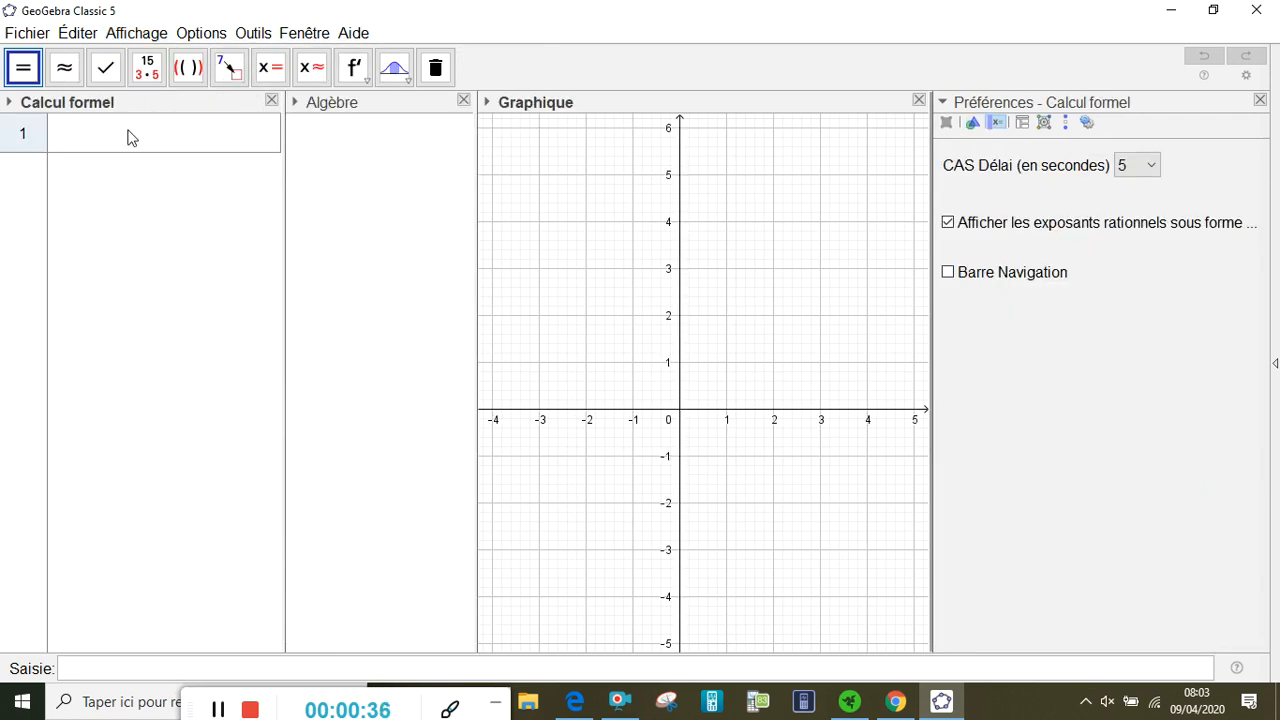
left_click(129, 130)
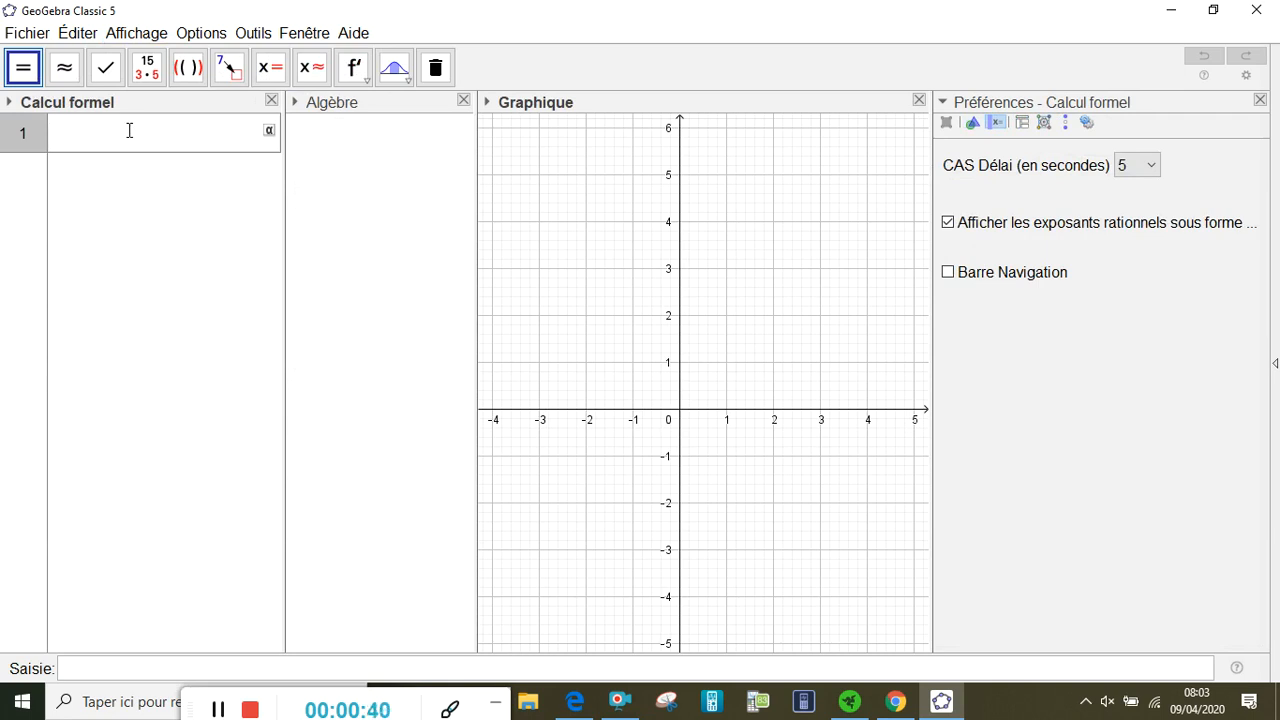
Define the function f(x)=x²-x-5 so that its curve is plotted in the graphics view
left_click(355, 158)
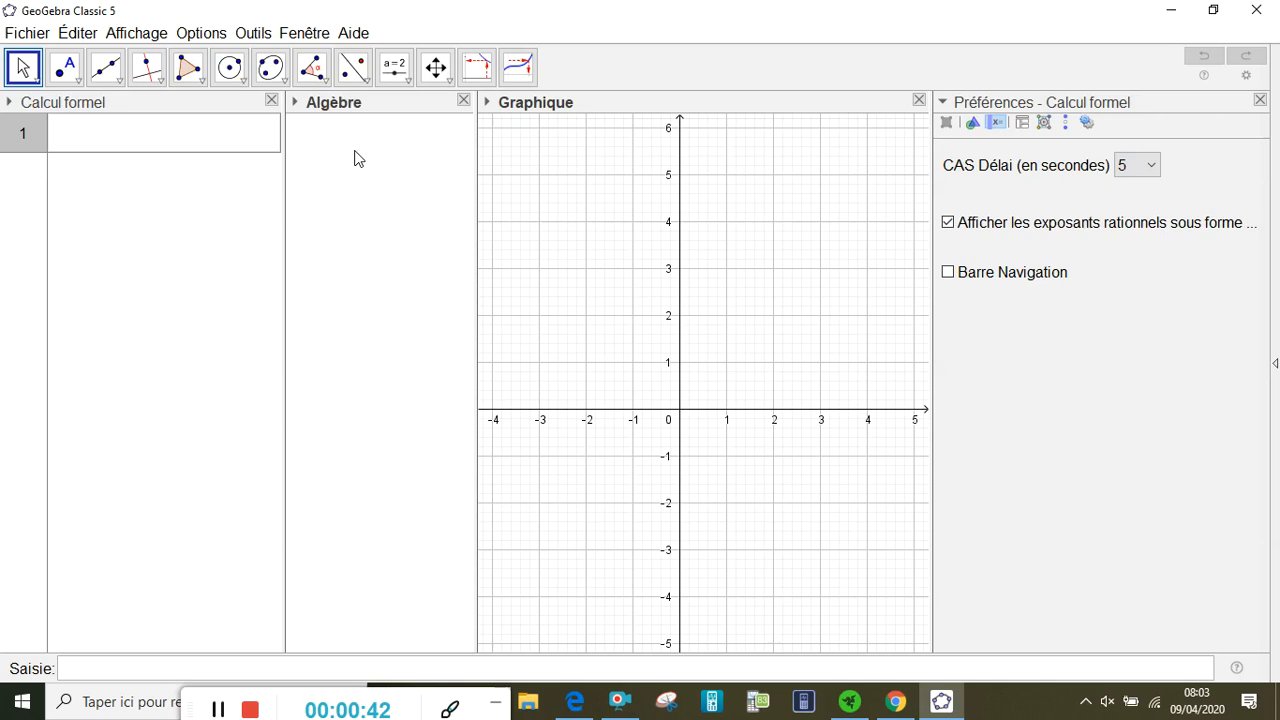
left_click(311, 664)
type("f(x)=")
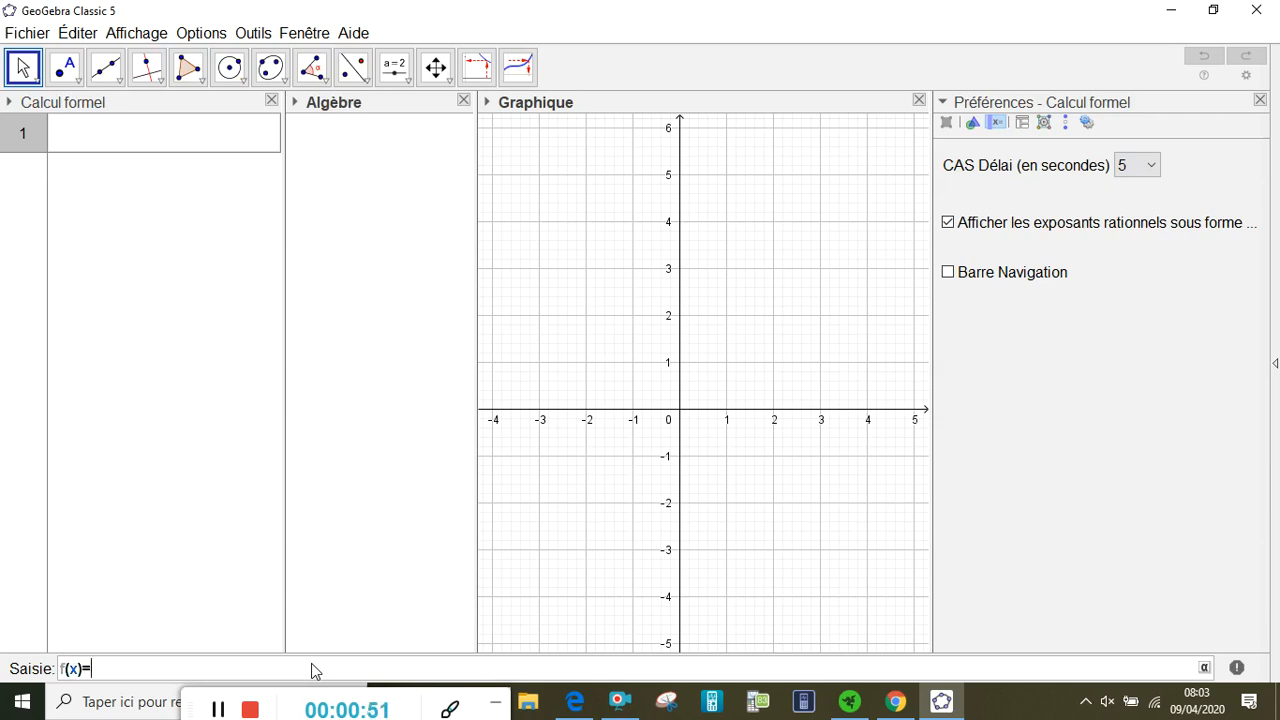
type("x^2")
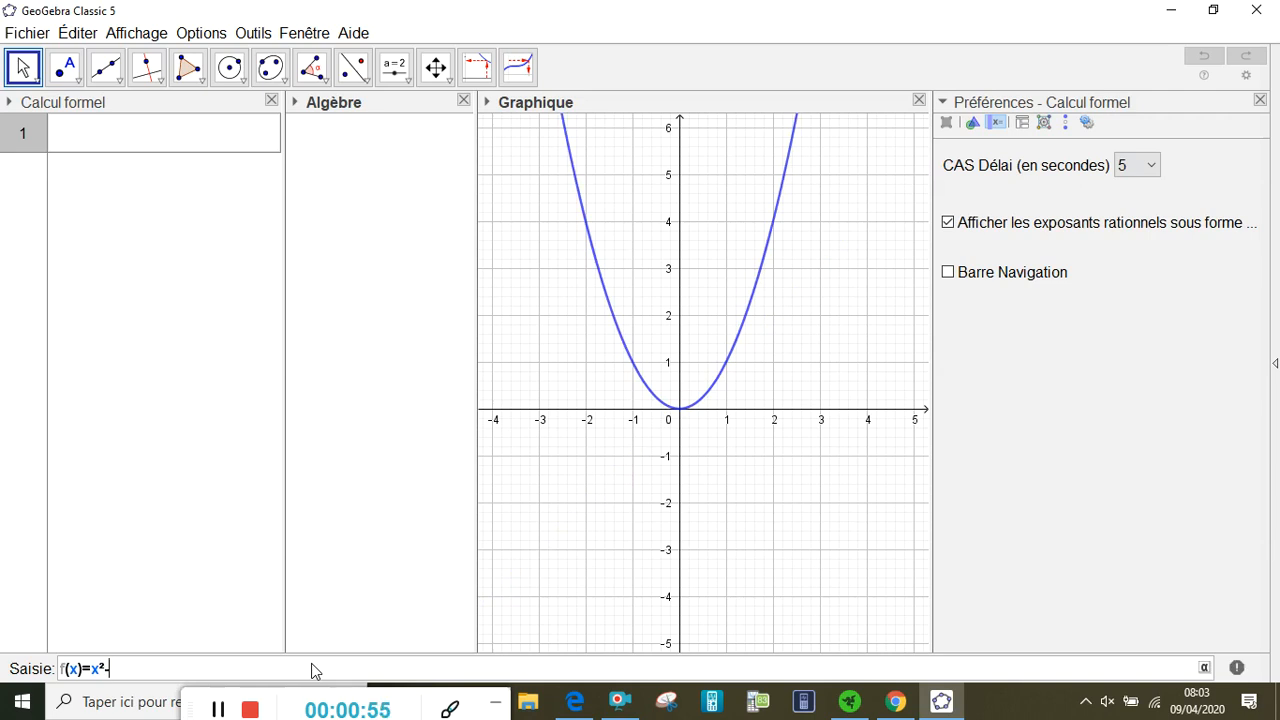
type("-x-5")
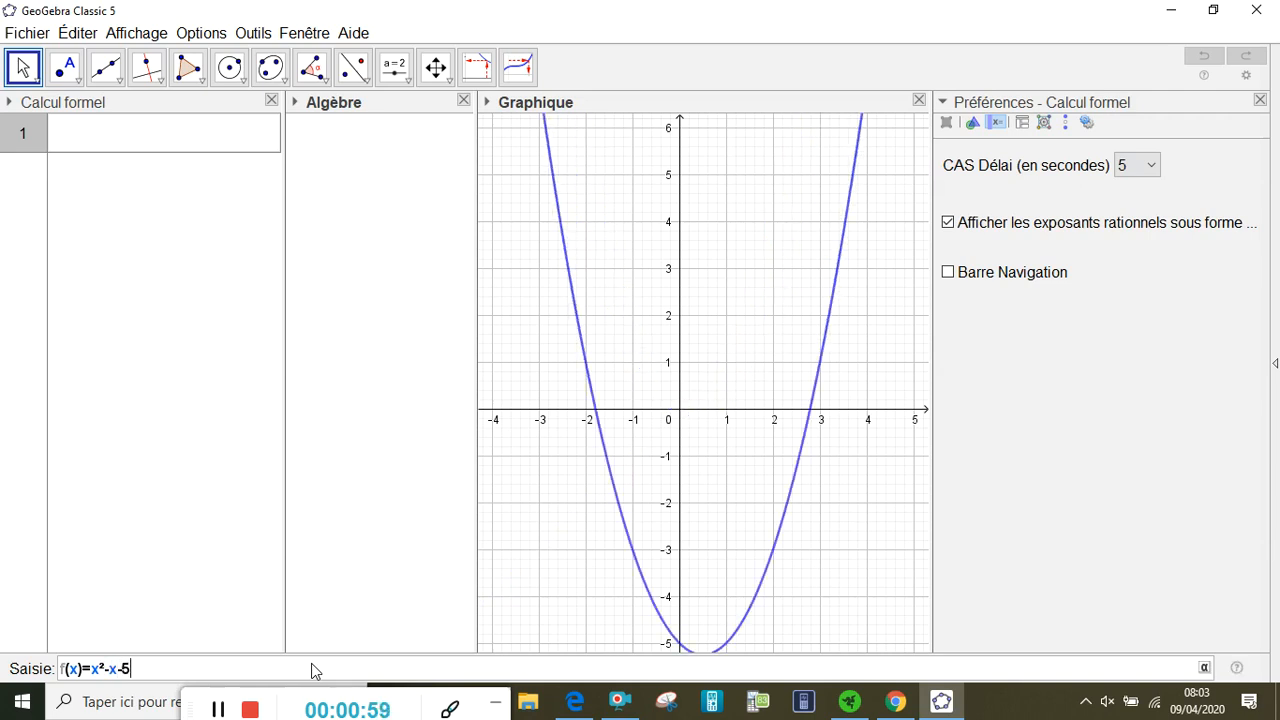
key("Return")
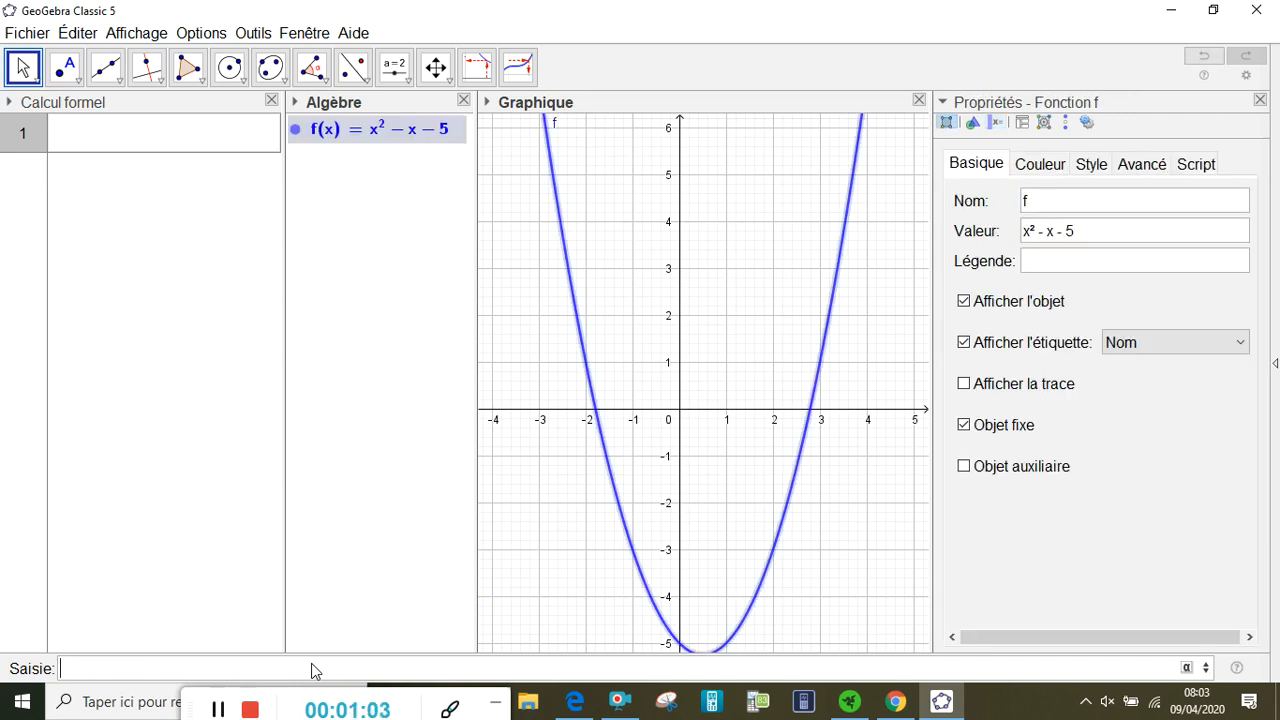
Define the second function g(x)=-2x²+x+3 and plot it with f
type("g(x=-2")
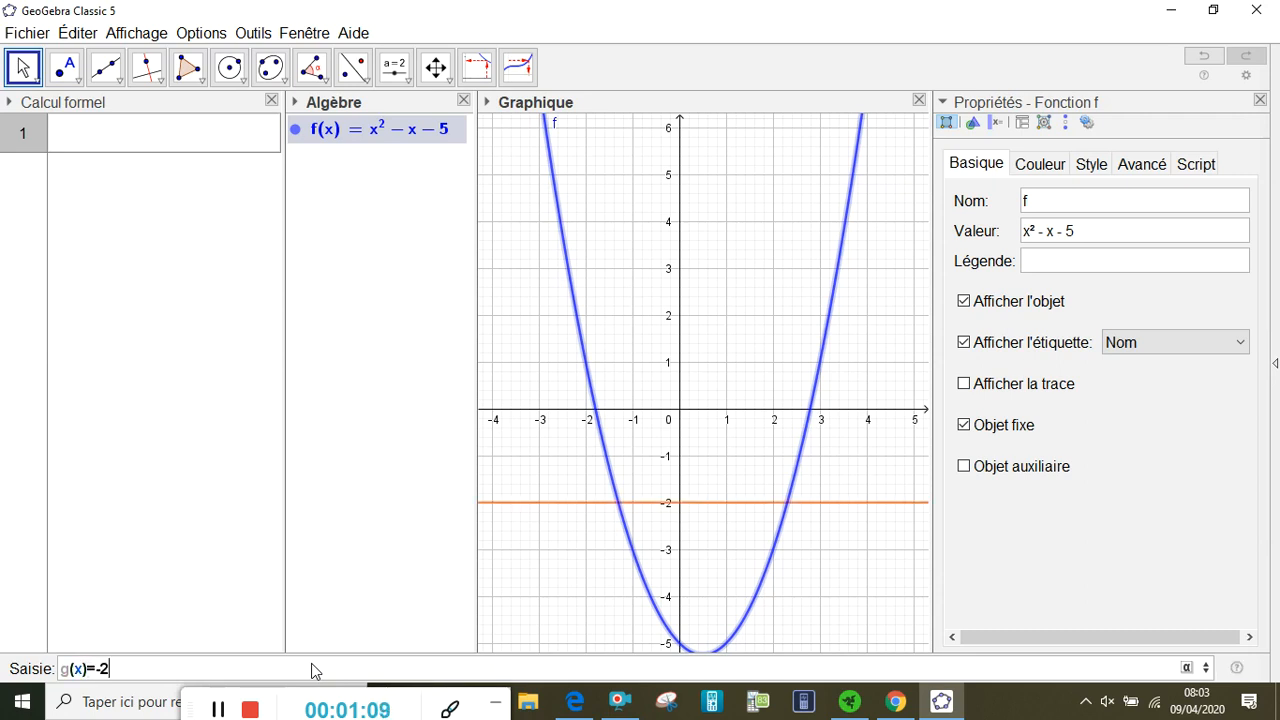
type("x^2+x+3")
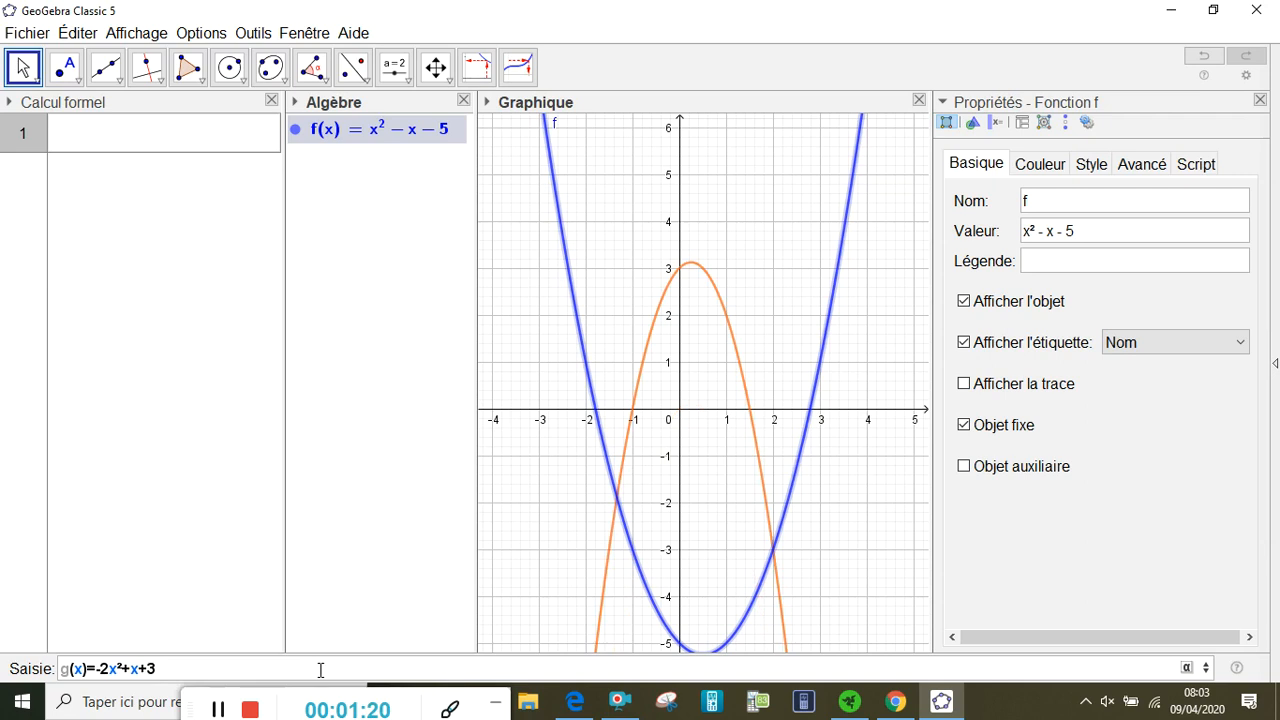
key("Return")
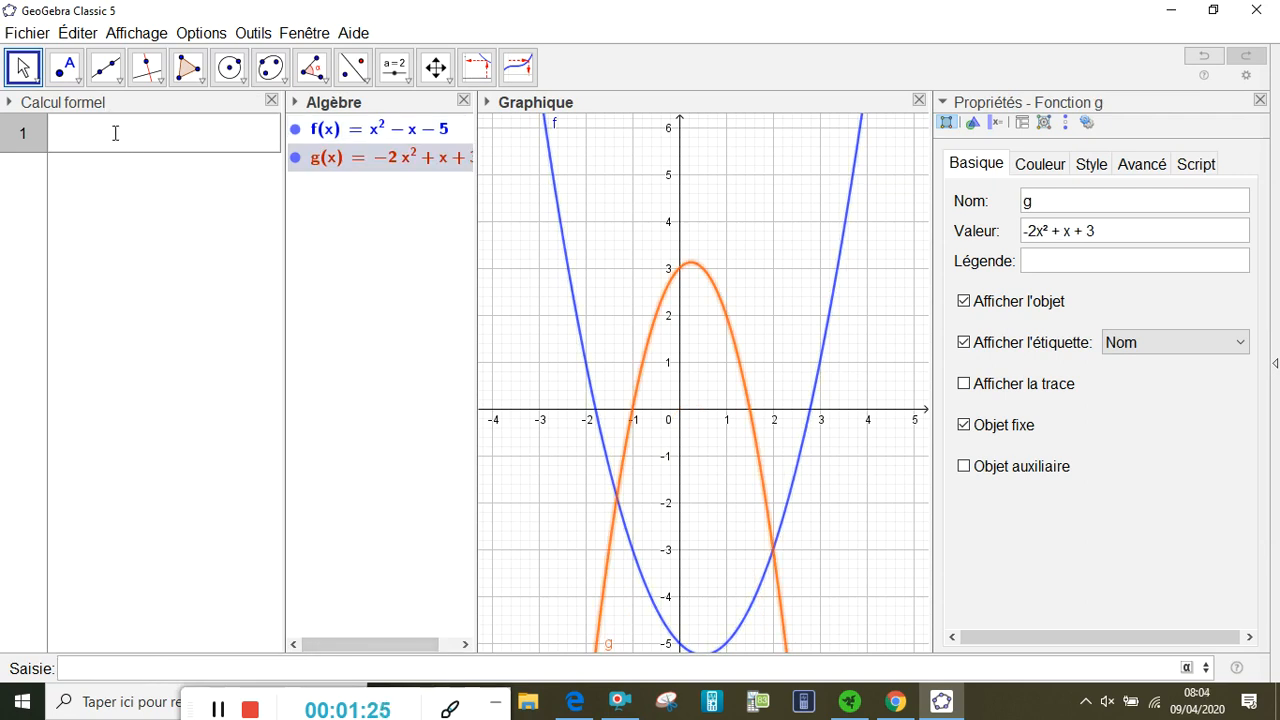
left_click(76, 136)
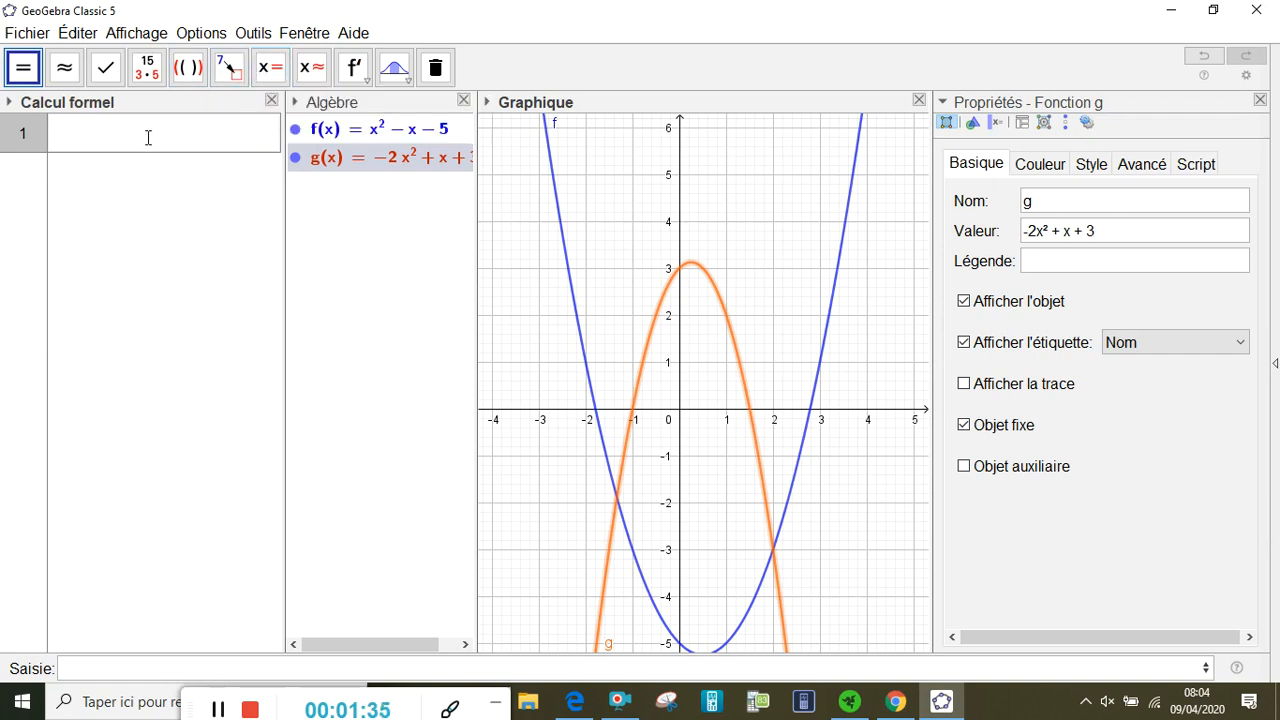
type("f(x)")
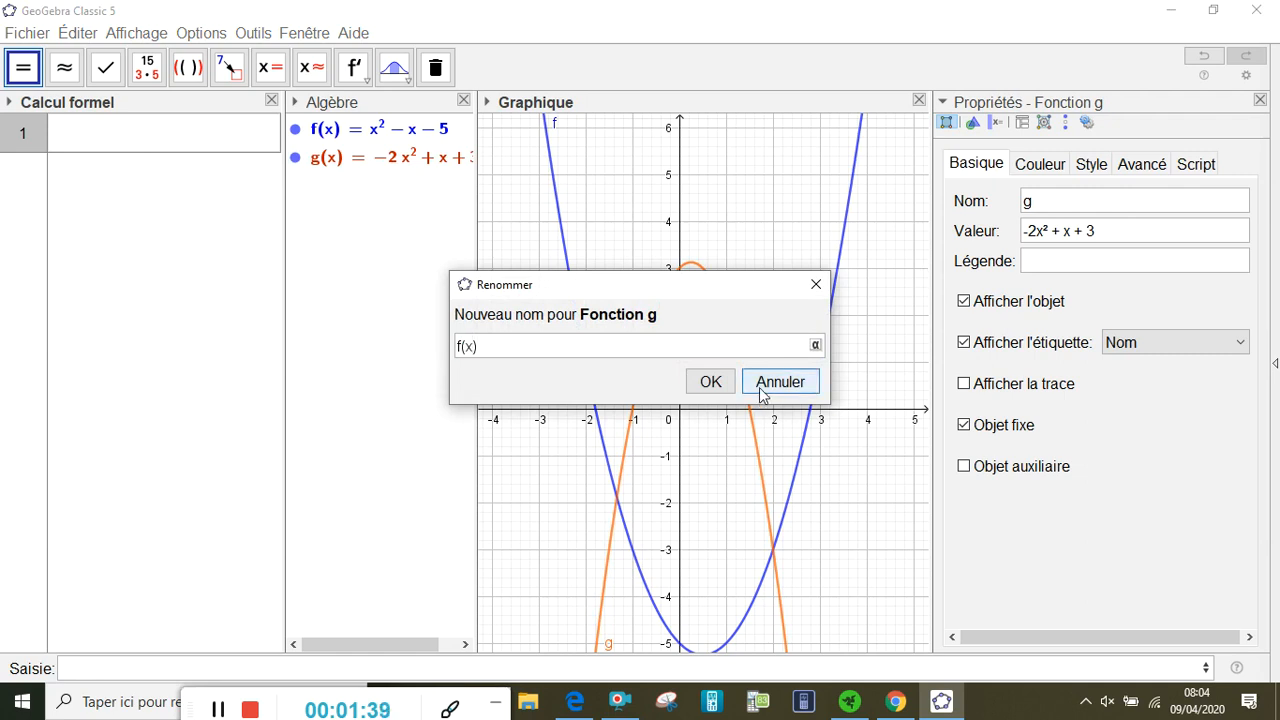
left_click(758, 385)
Enter the equation f(x)=g(x) in row 1 of the Calcul formel view and solve it exactly with Résoudre
left_click(167, 130)
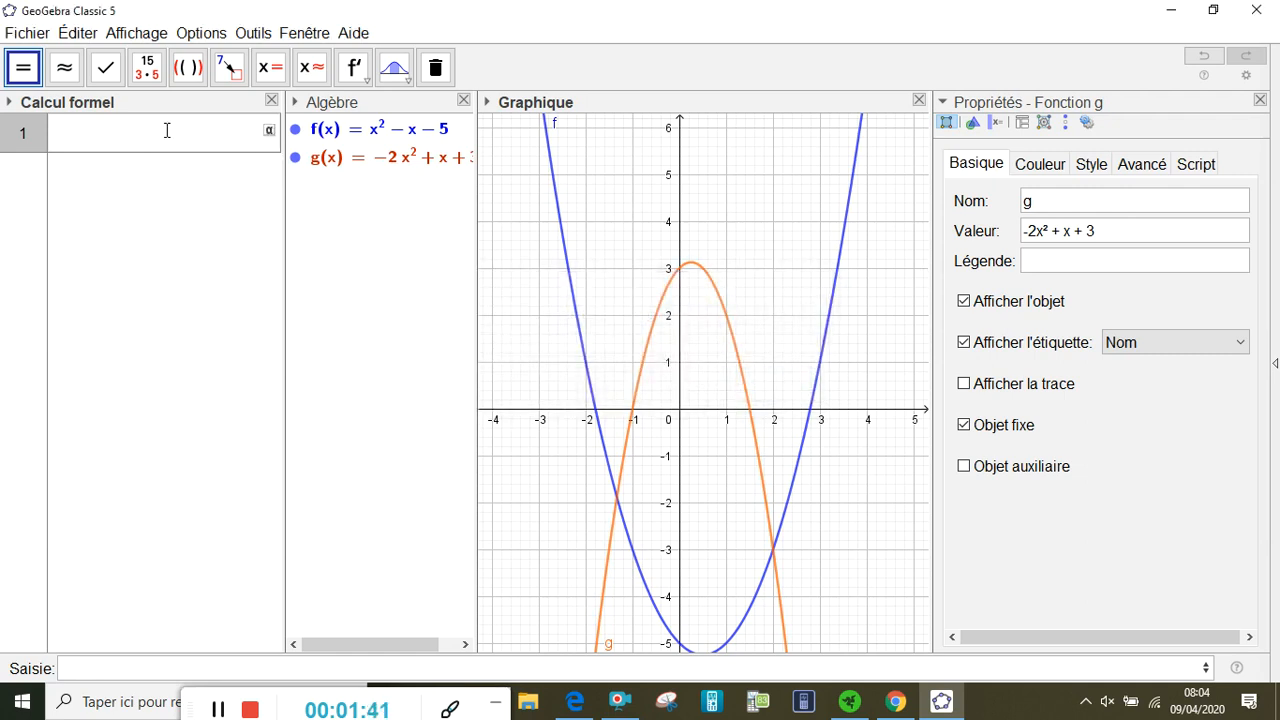
type("f(x)=g(x)")
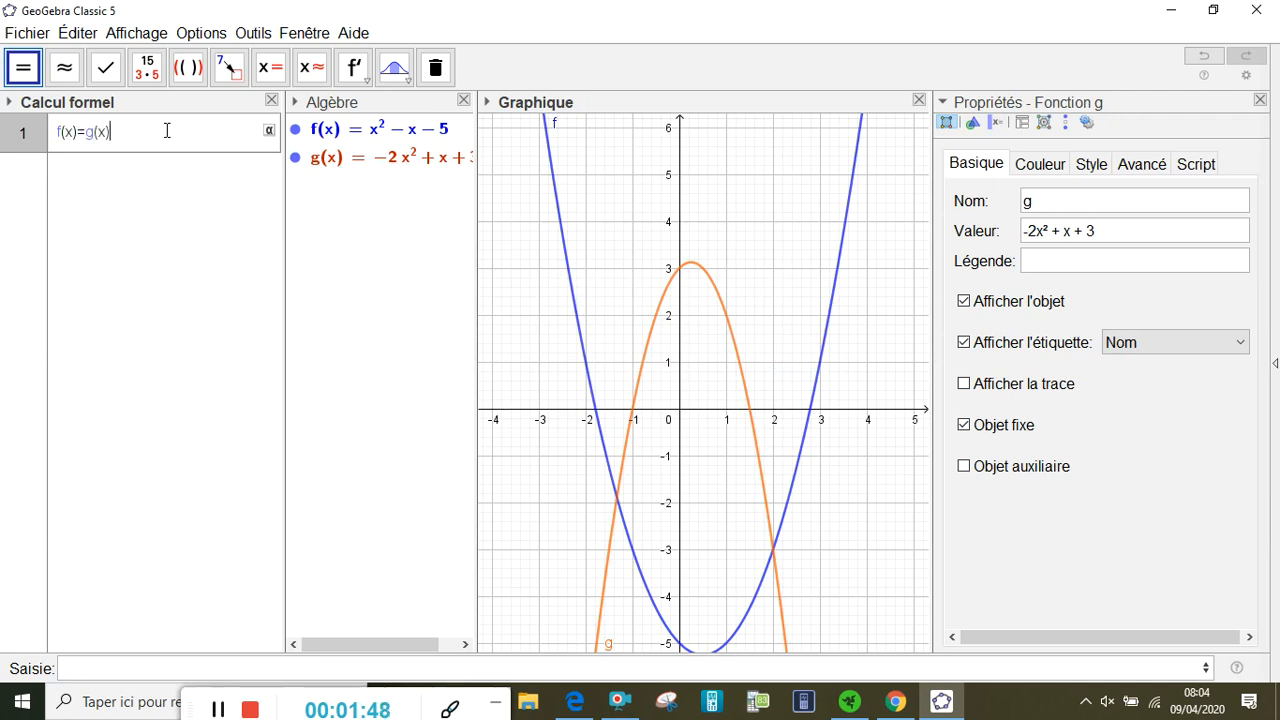
left_click(271, 68)
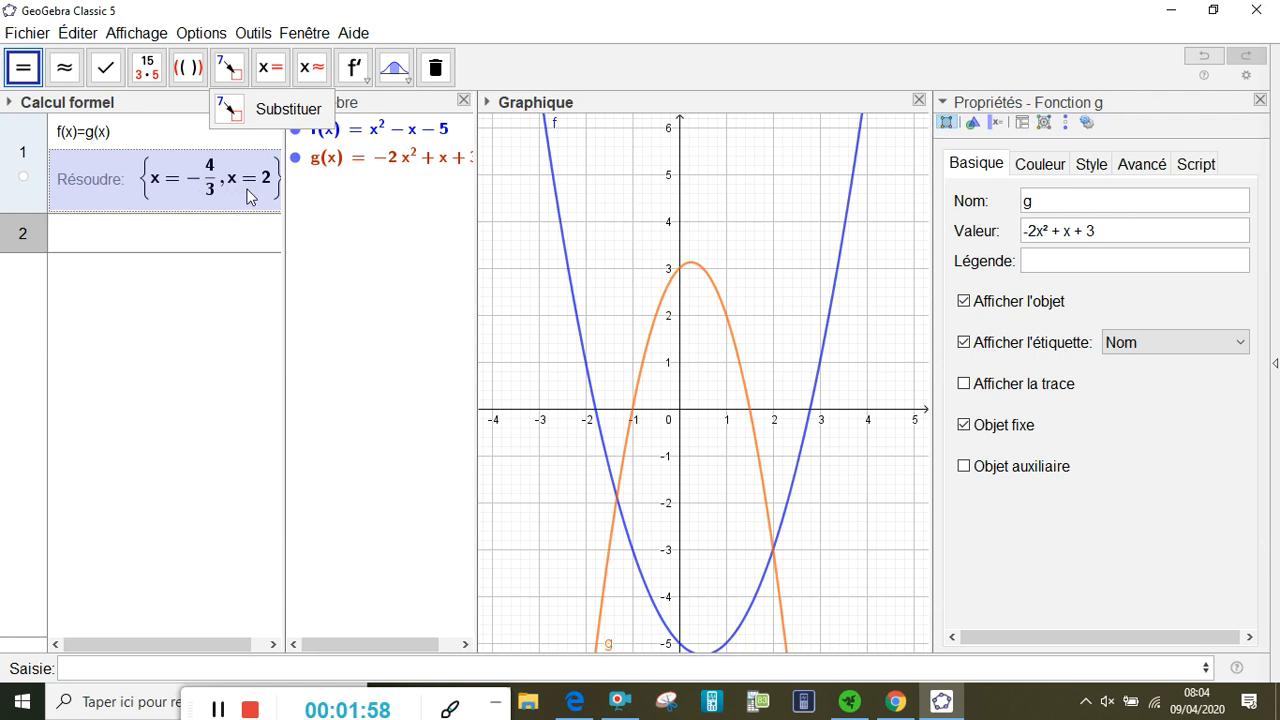
mouse_move(249, 197)
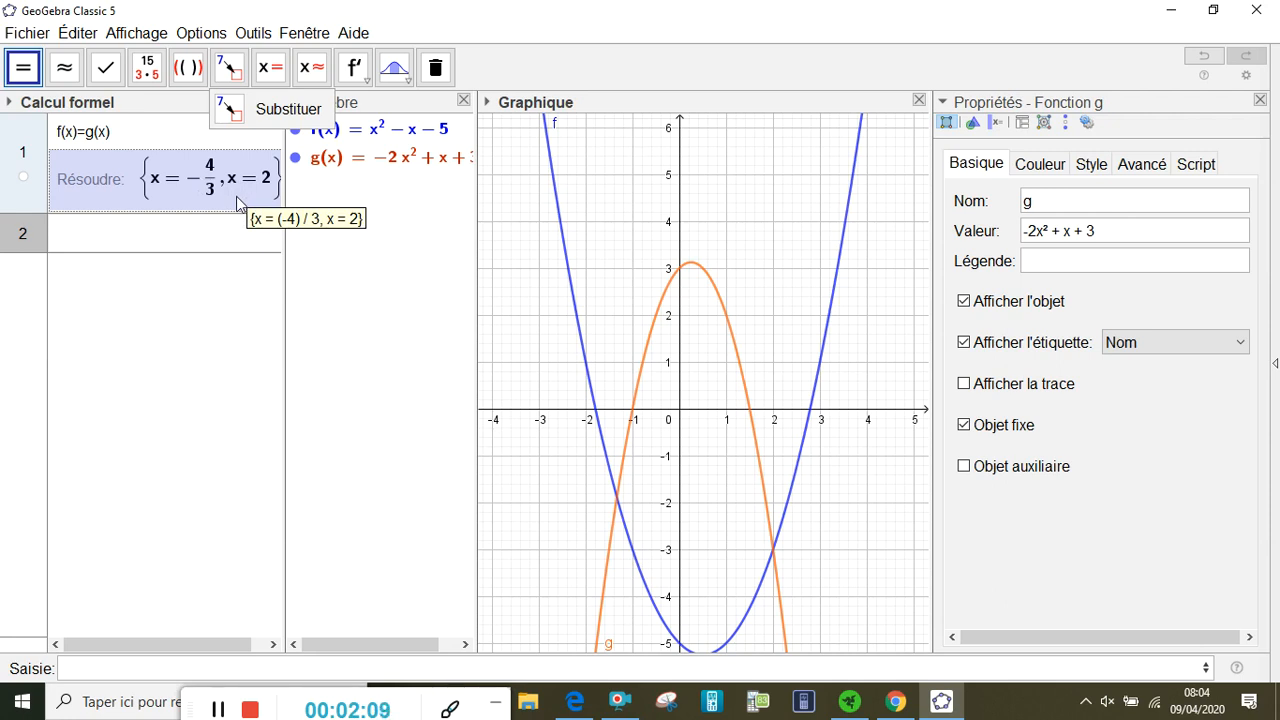
Enter the inequality f(x)<g(x) in row 2 of the Calcul formel view and solve it exactly with Résoudre
left_click(219, 240)
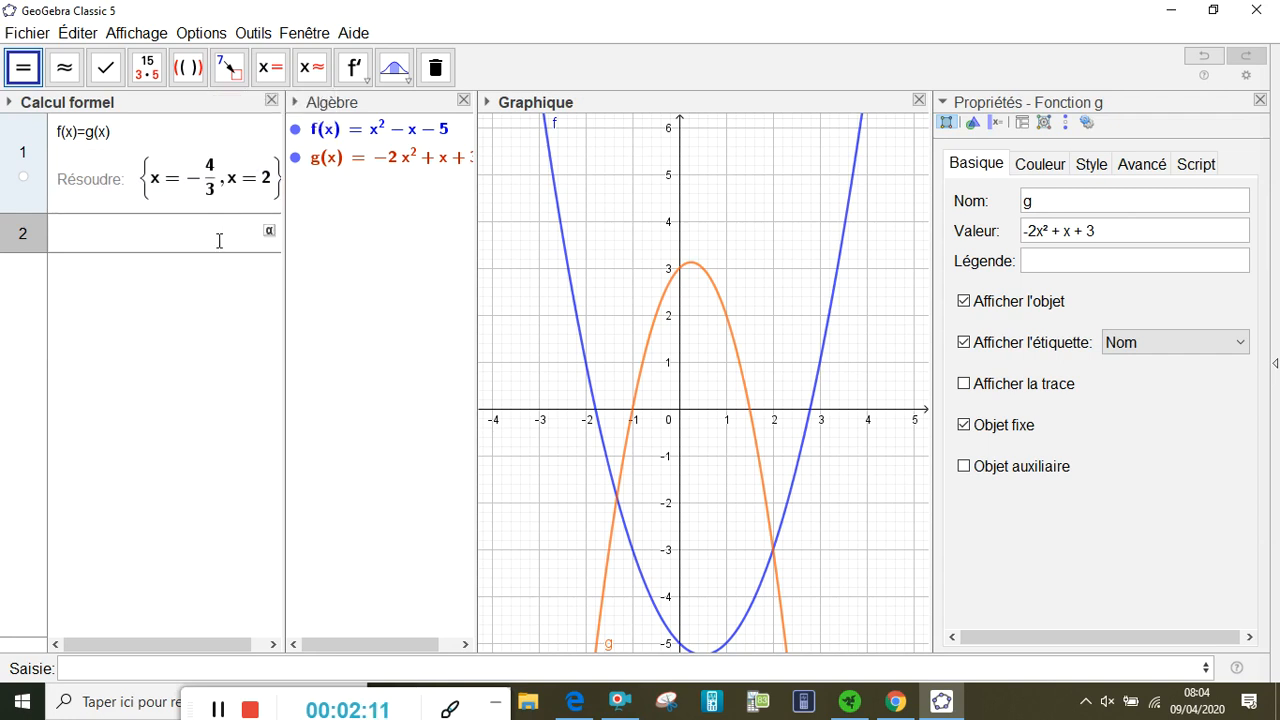
type("f(x)")
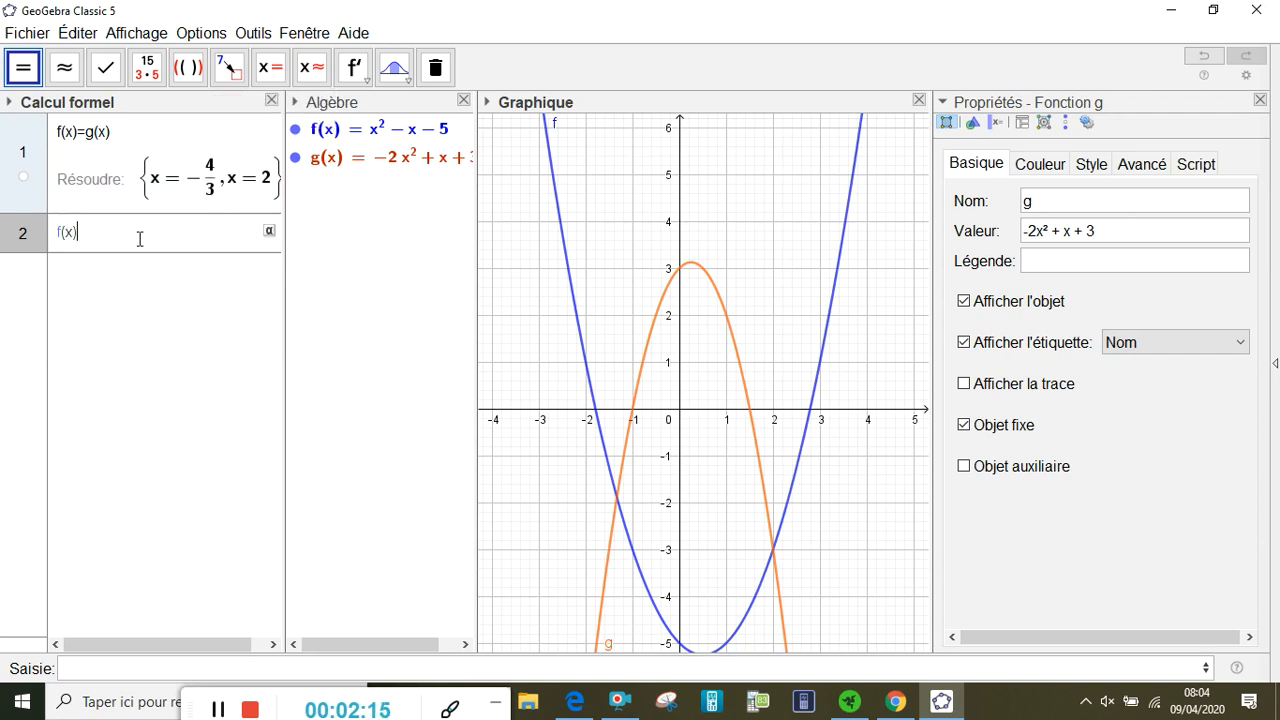
type("<g(x)")
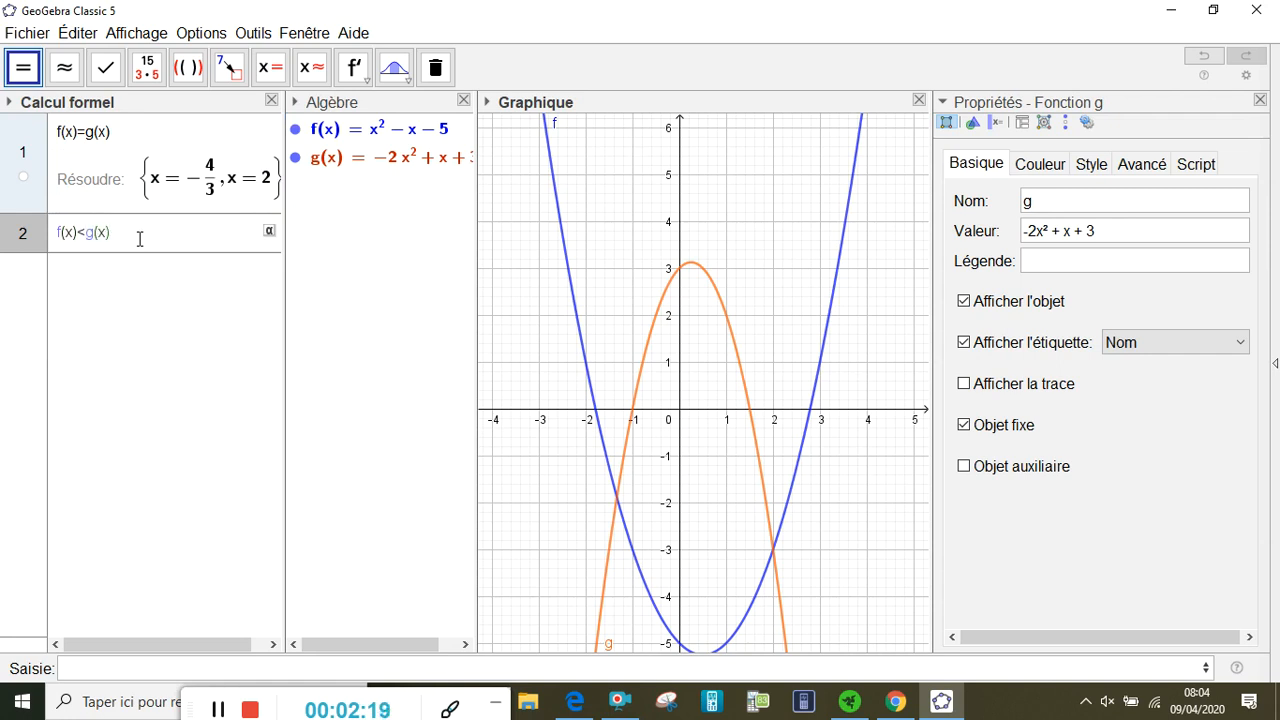
left_click(268, 70)
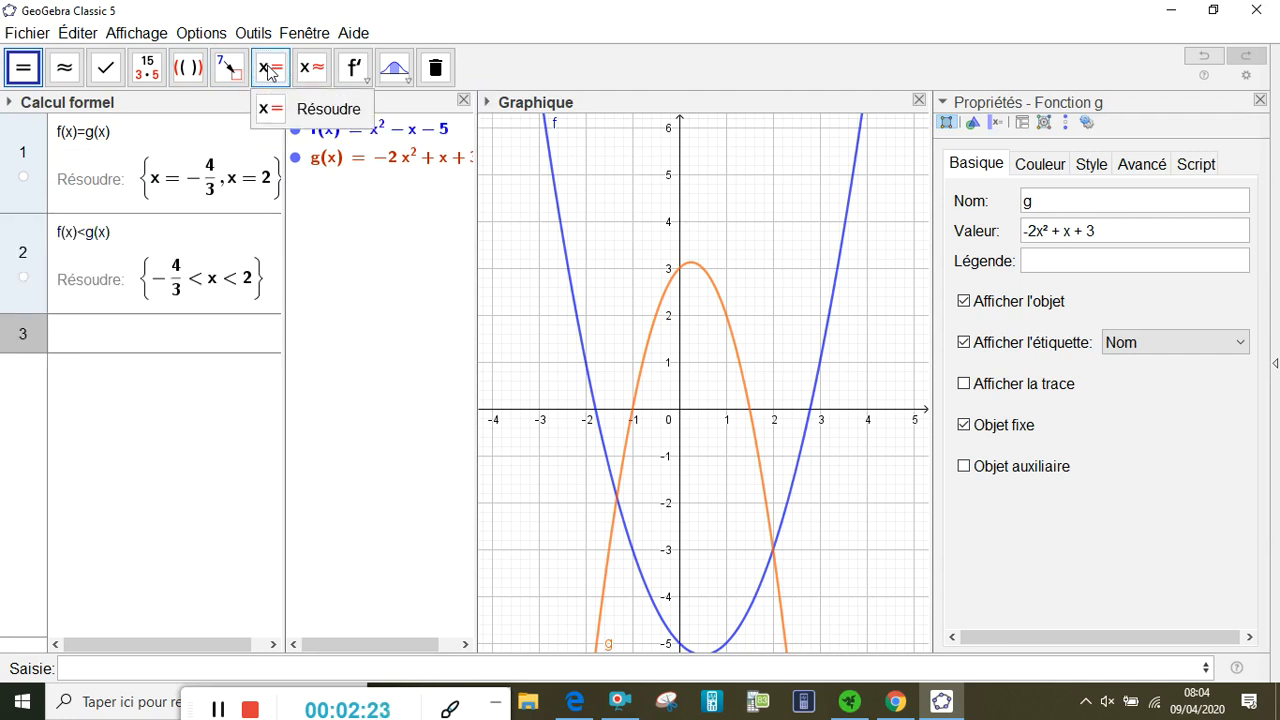
left_click(160, 285)
Try evaluating the inequality f(x)>=g(x) in row 3 without solving it, and undo that entry
left_click(189, 338)
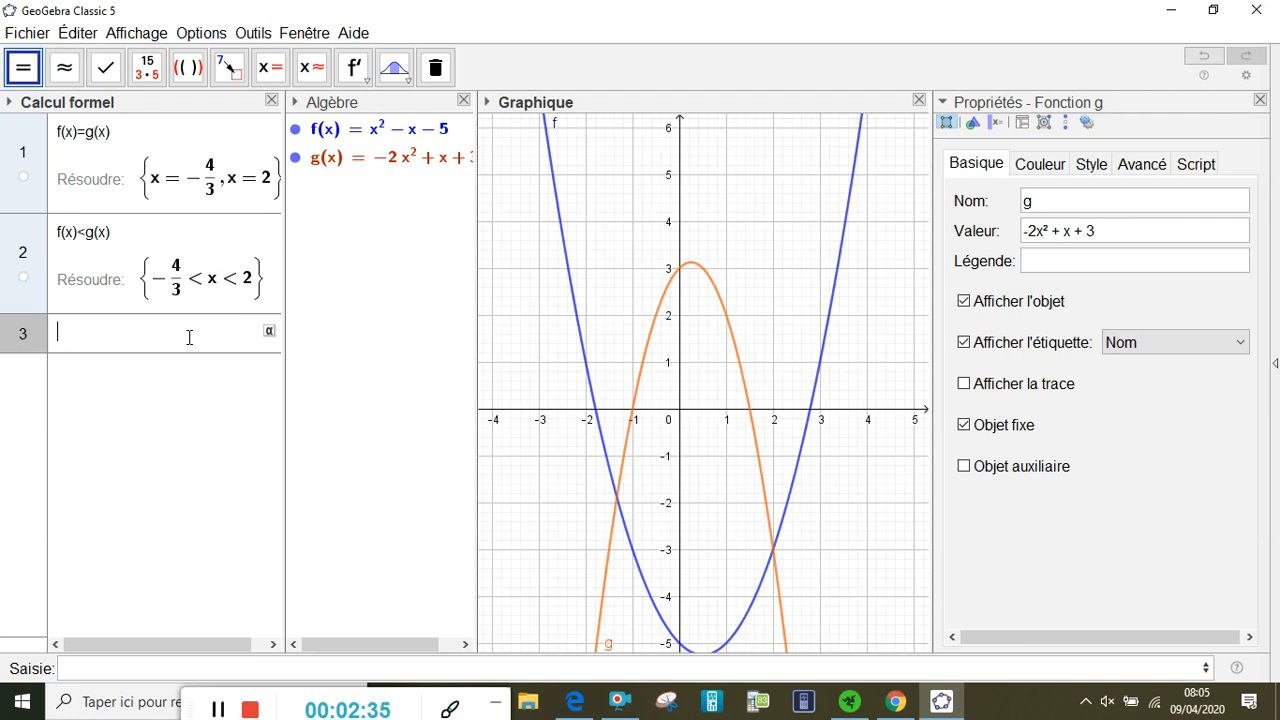
type("f(x)>=g(x)")
key("Return")
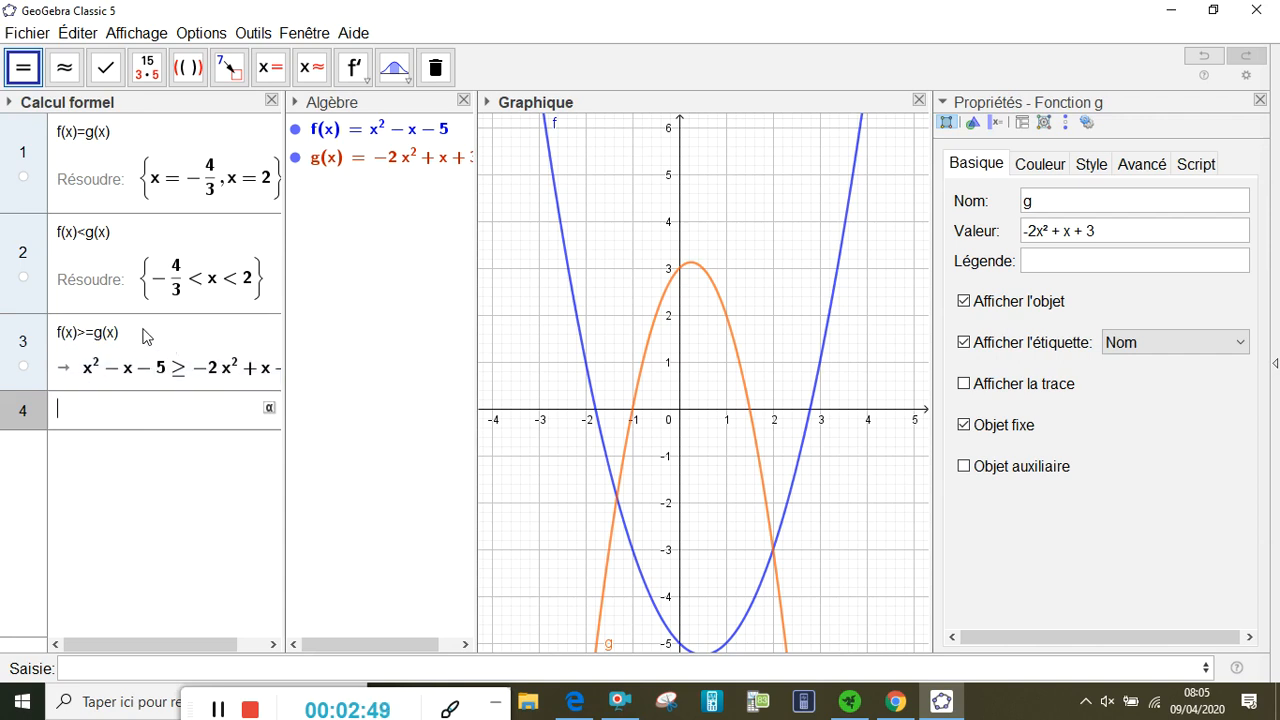
left_click(1204, 56)
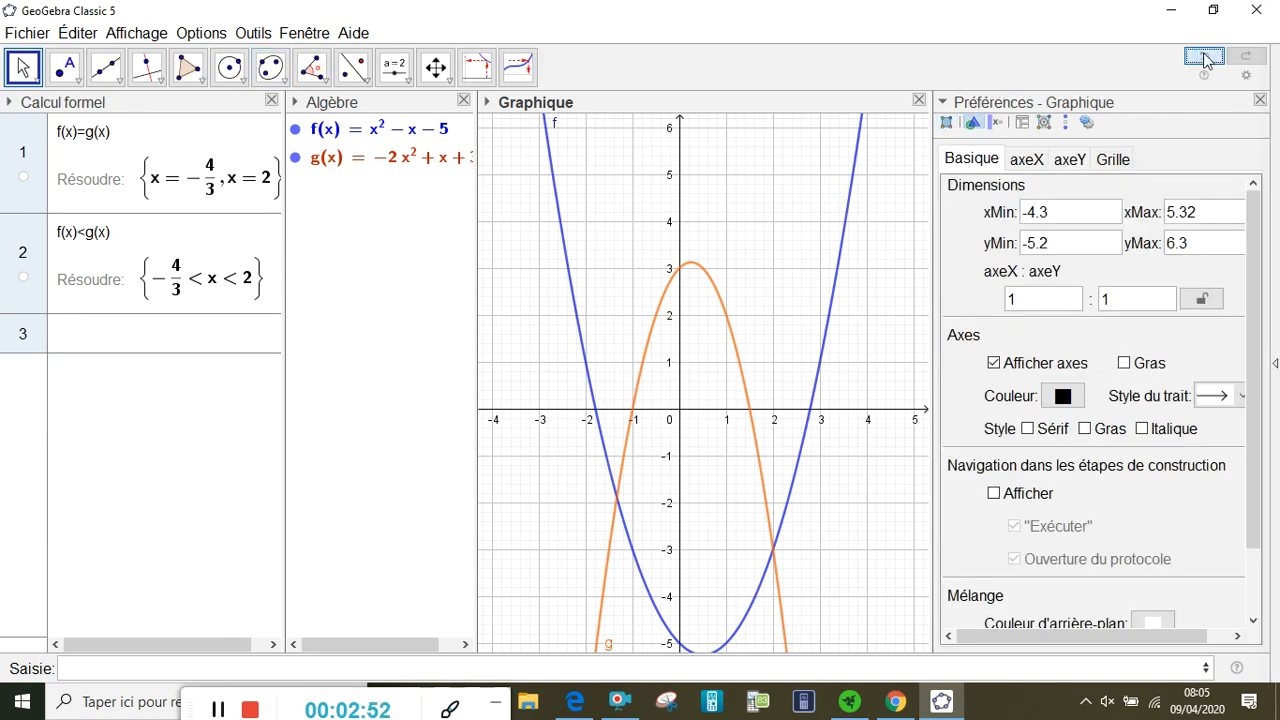
Enter the inequality f(x)>=g(x) in row 3 of the Calcul formel view and solve it exactly with Résoudre
left_click(159, 336)
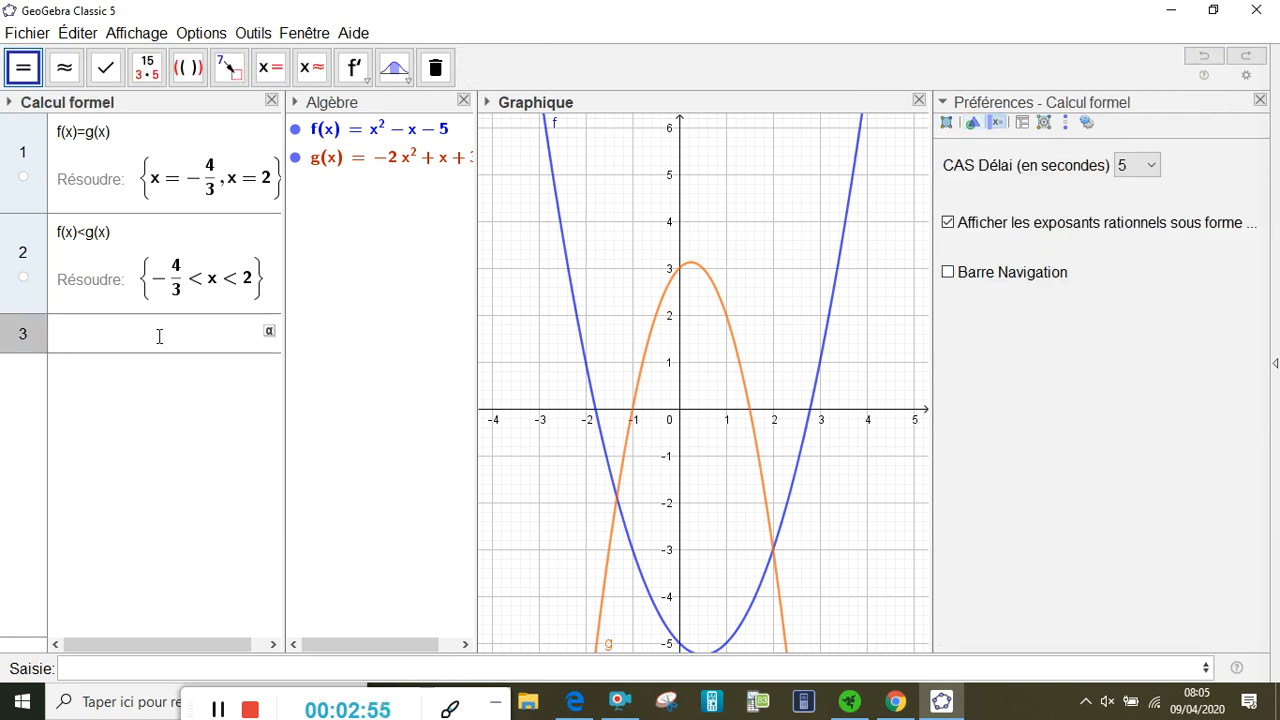
type("f(x)>=g(x")
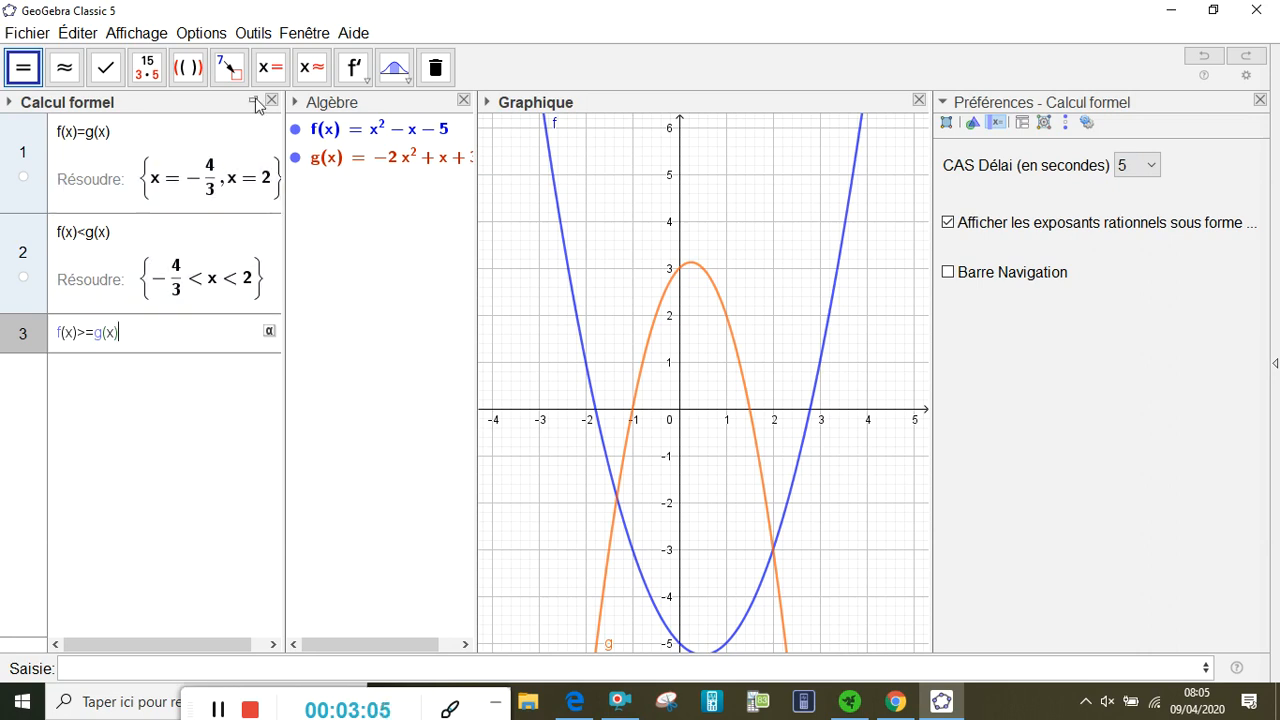
left_click(278, 70)
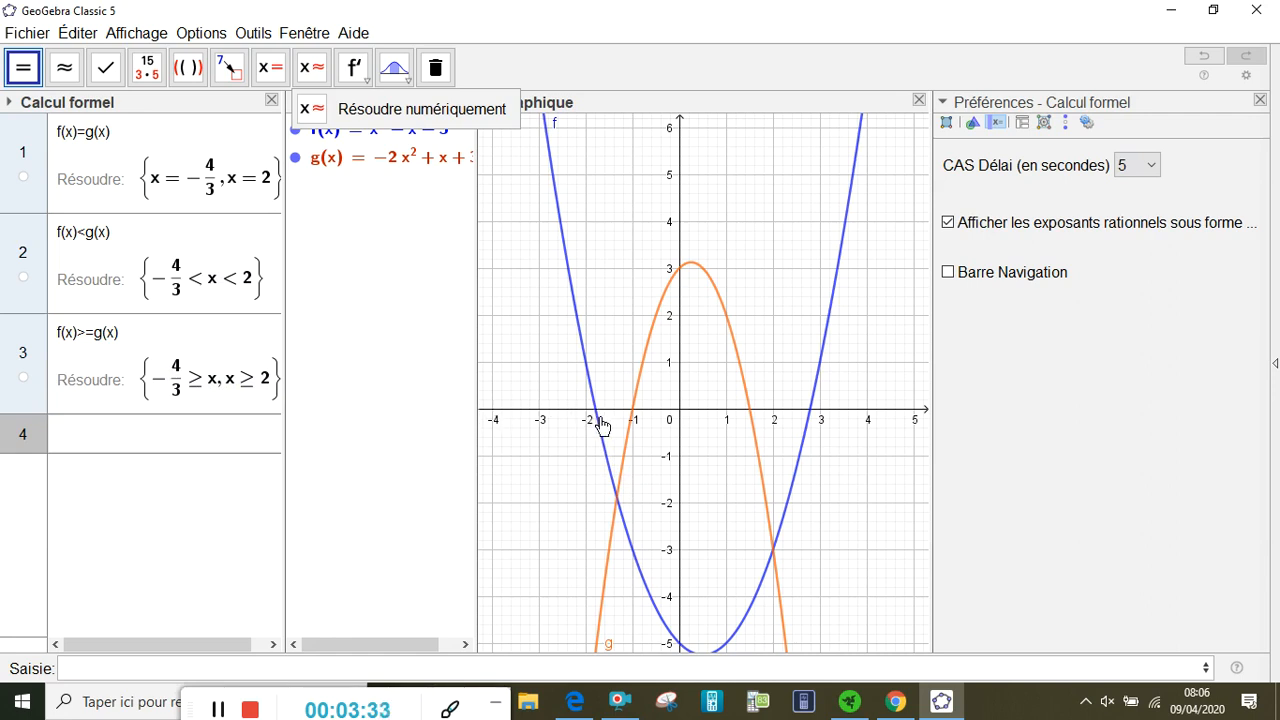
left_click(224, 398)
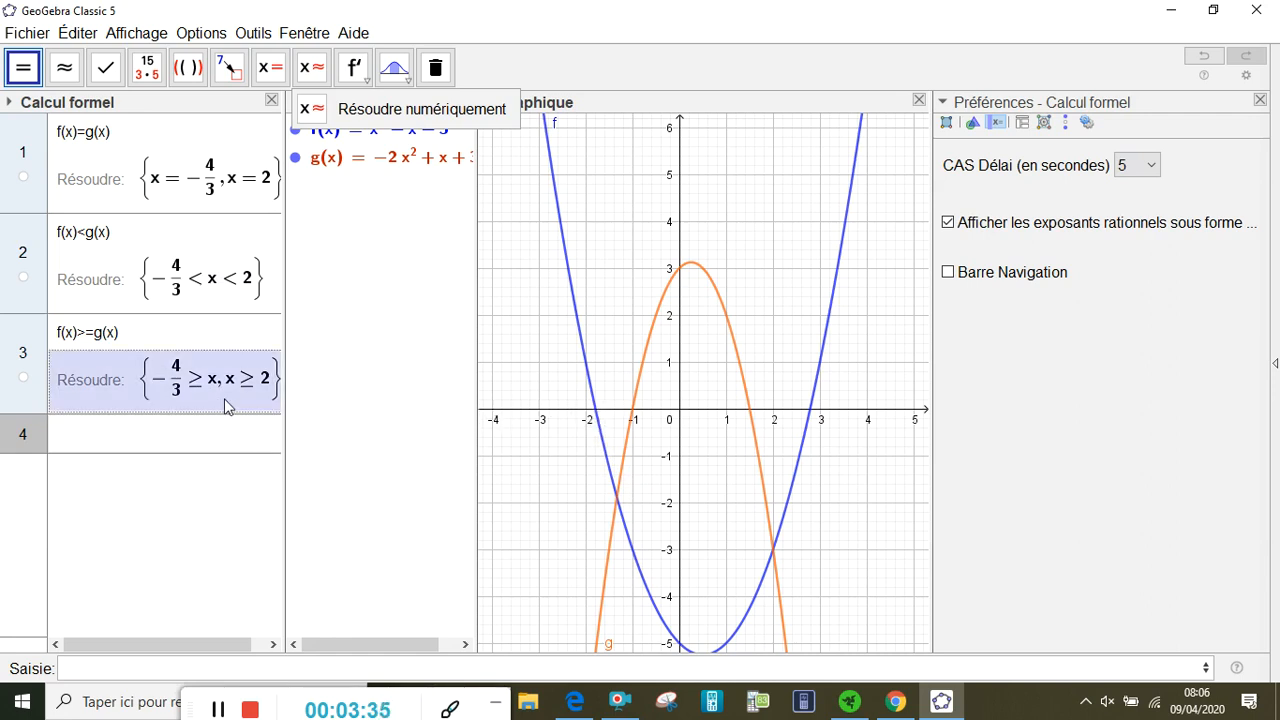